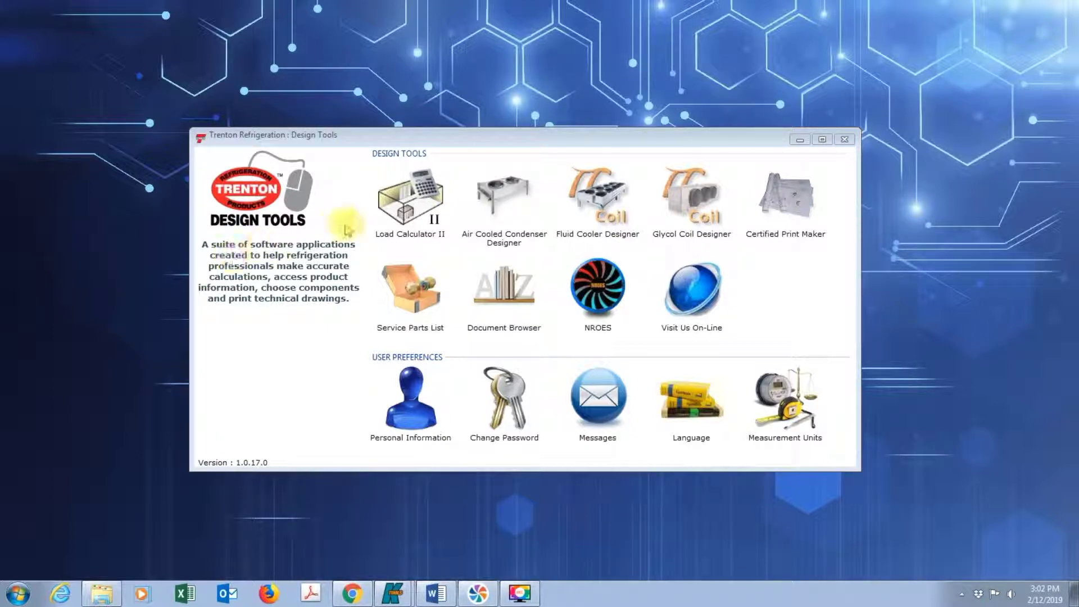
Step: Create a new job in Load Calculator II based on the General Walk-In Cooler application
{"action": "left_click", "coordinate": [392, 221]}
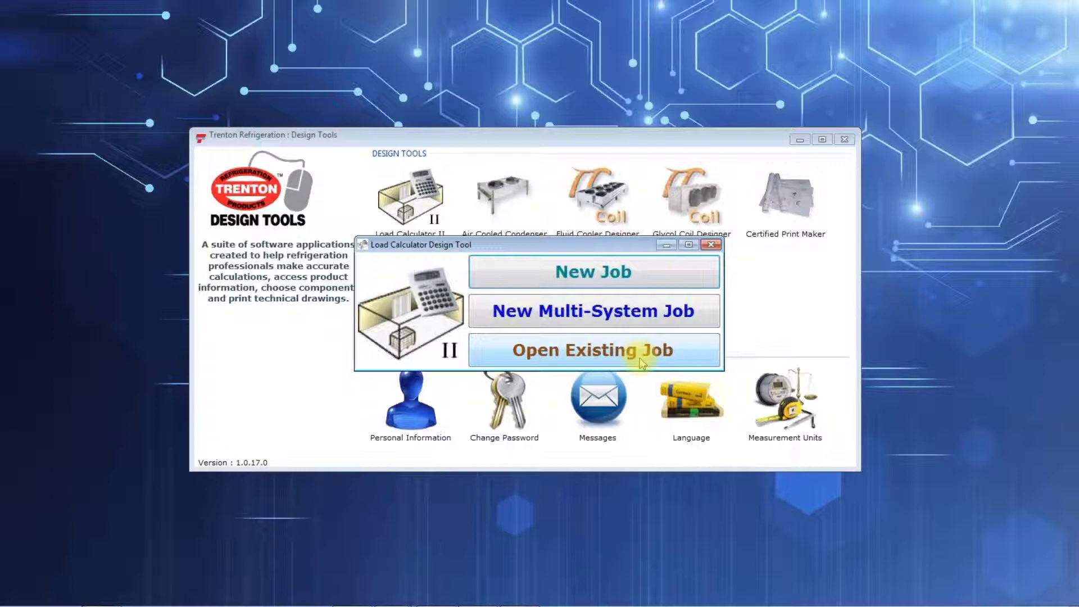
{"action": "left_click", "coordinate": [617, 273]}
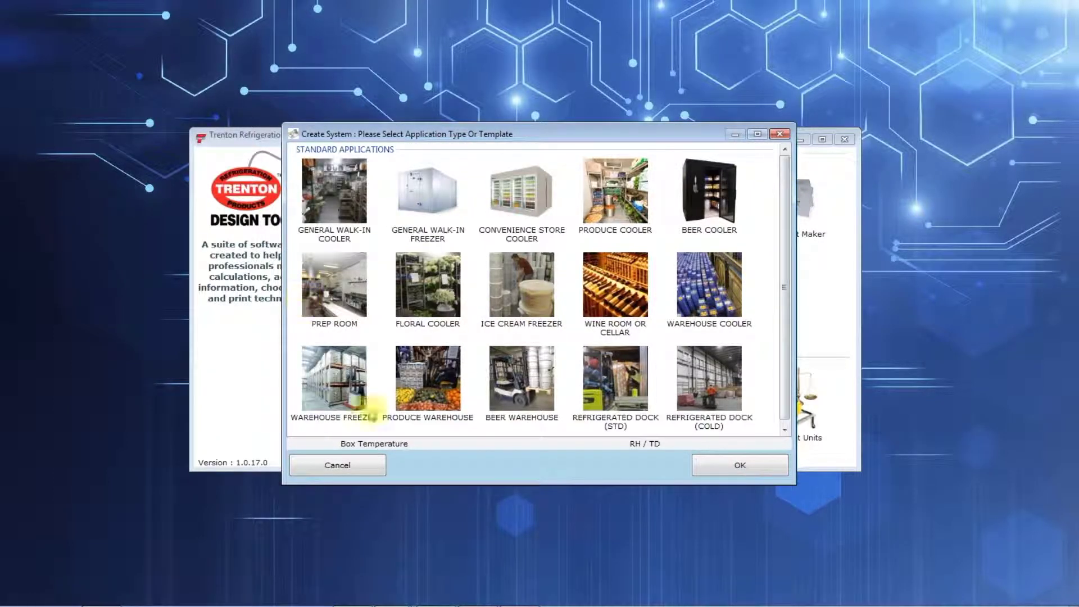
{"action": "mouse_move", "coordinate": [739, 434]}
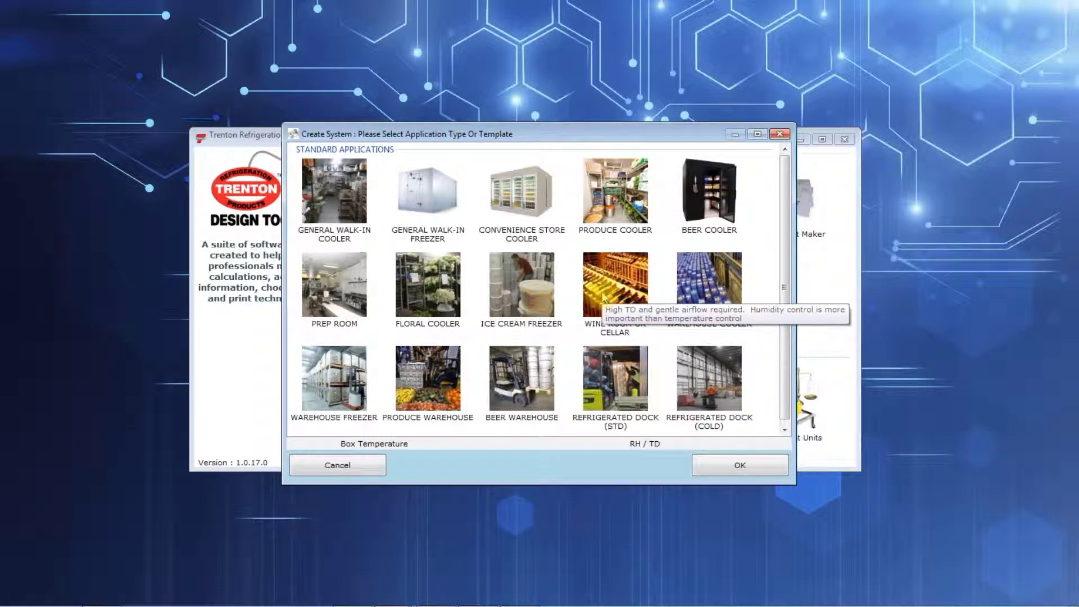
{"action": "left_click", "coordinate": [336, 215]}
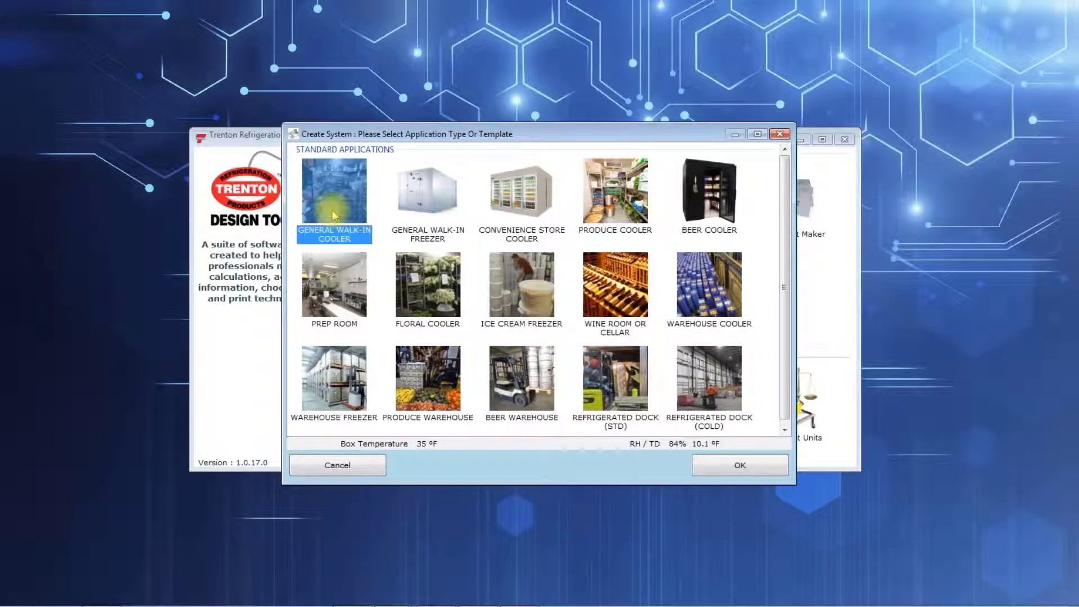
{"action": "double_click", "coordinate": [336, 215]}
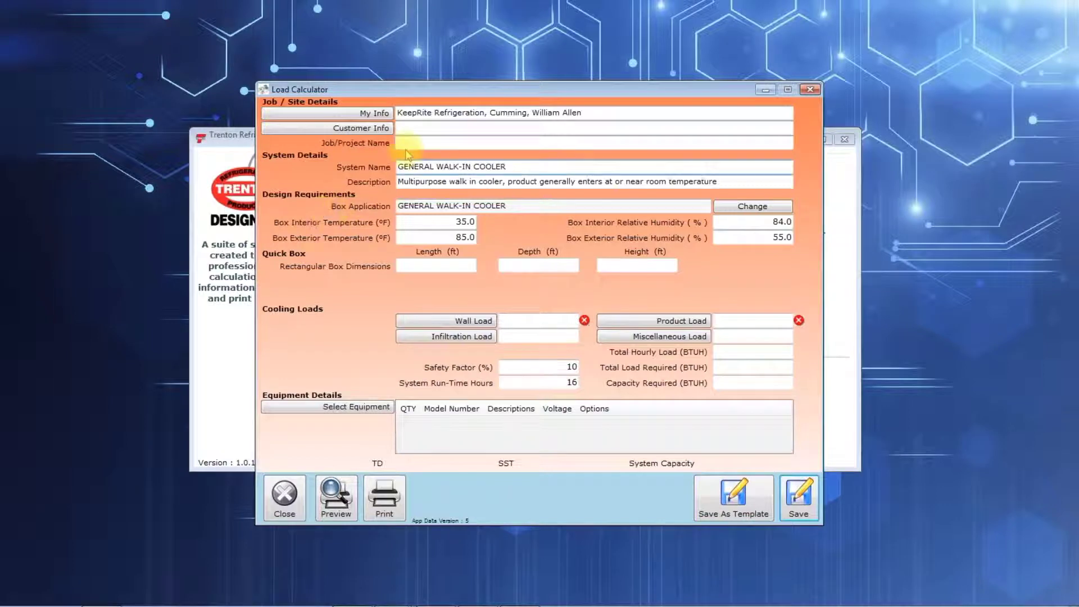
Step: Review the job's user information and customer information forms, closing each without changes
{"action": "left_click", "coordinate": [350, 115]}
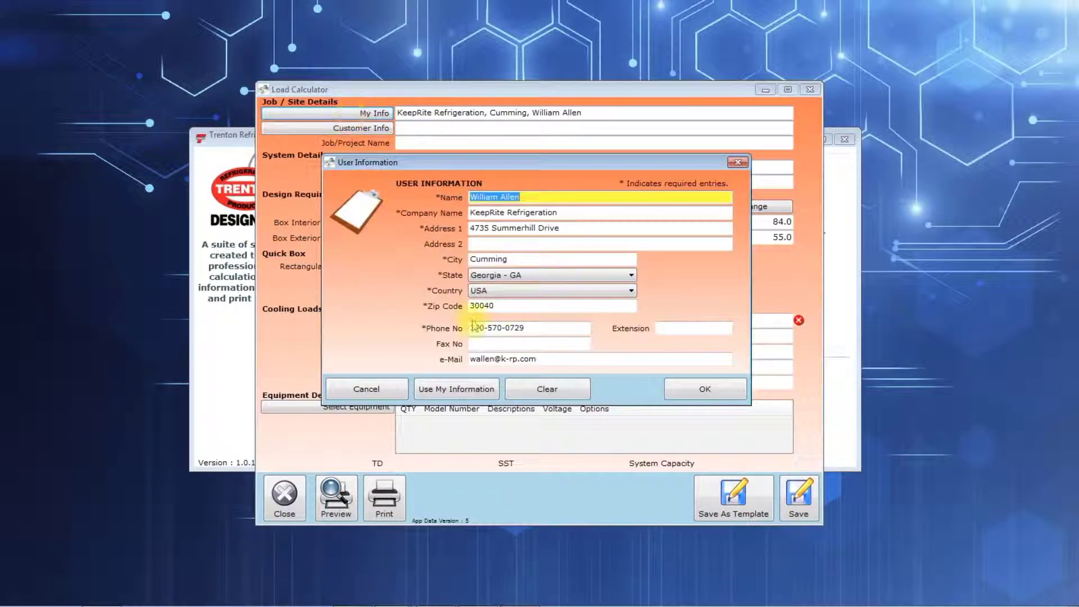
{"action": "left_click", "coordinate": [367, 388]}
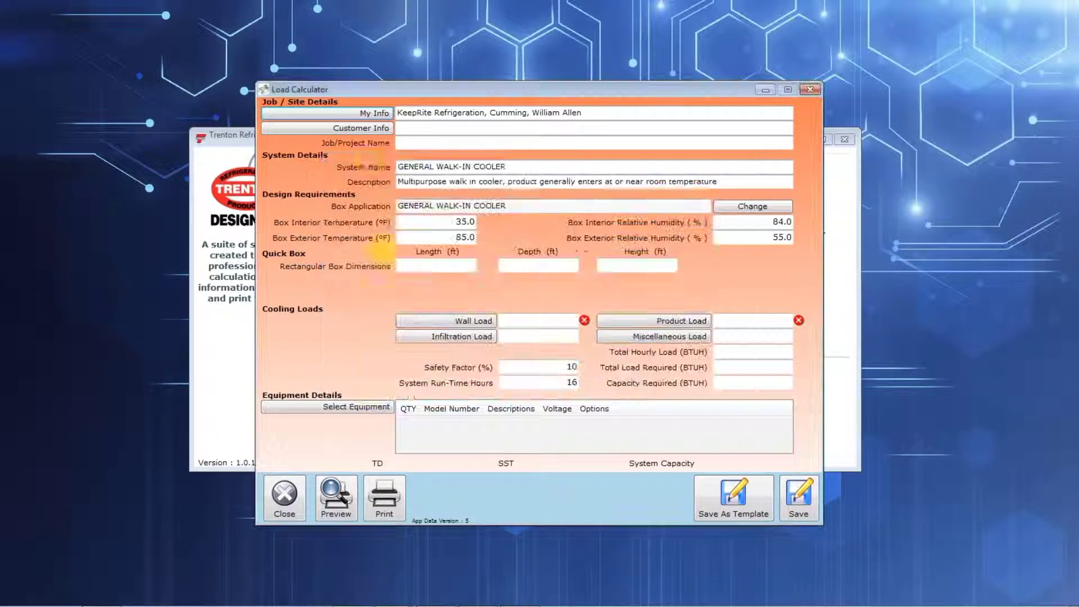
{"action": "left_click", "coordinate": [362, 128]}
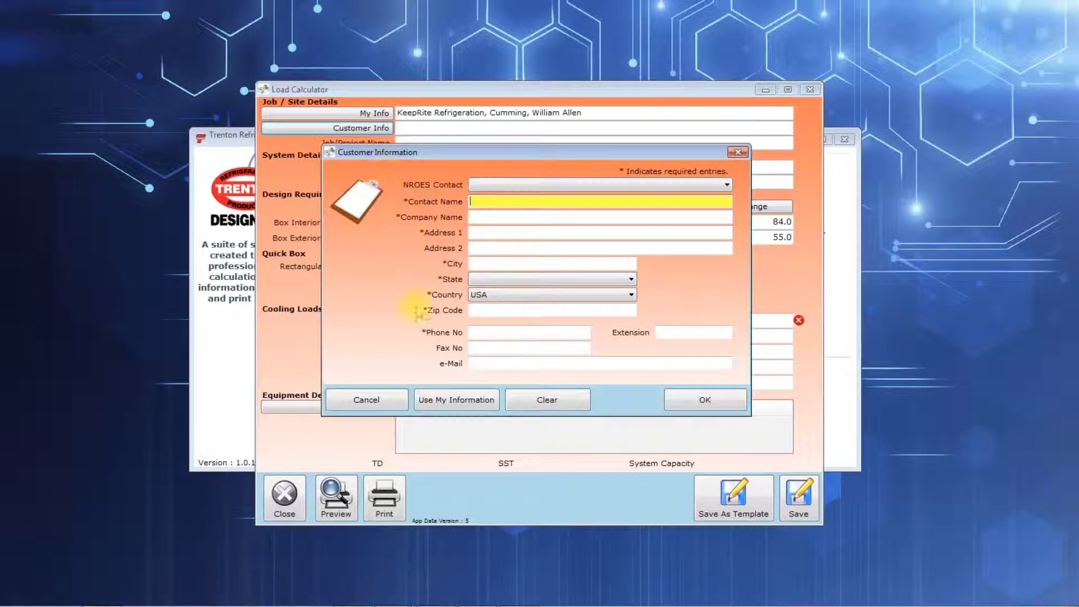
{"action": "left_click", "coordinate": [363, 398]}
Step: Set the job/project name to 123456
{"action": "left_click", "coordinate": [419, 144]}
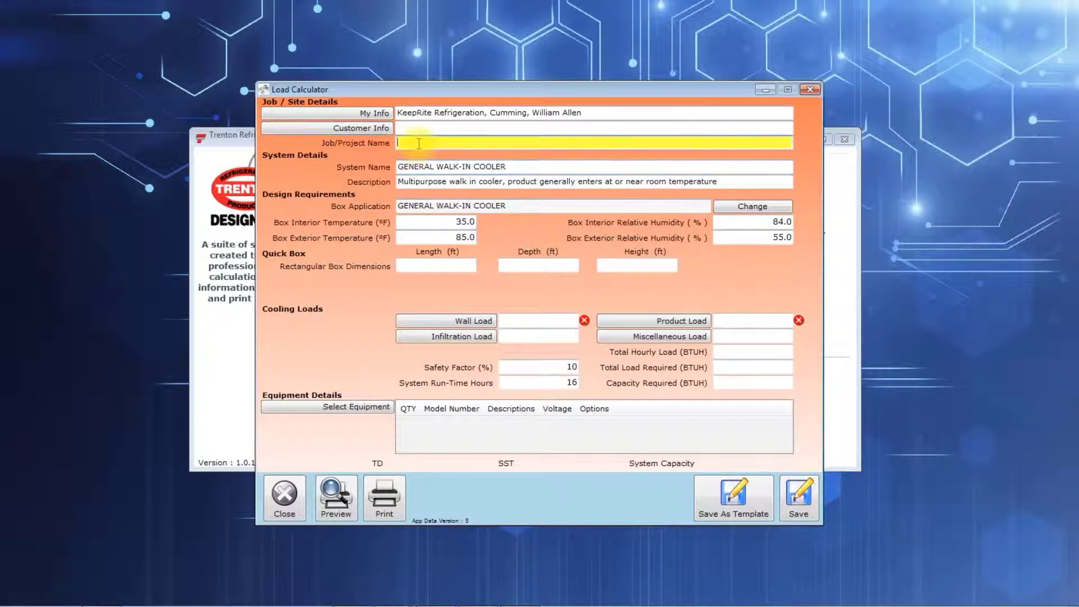
{"action": "type", "text": "1"}
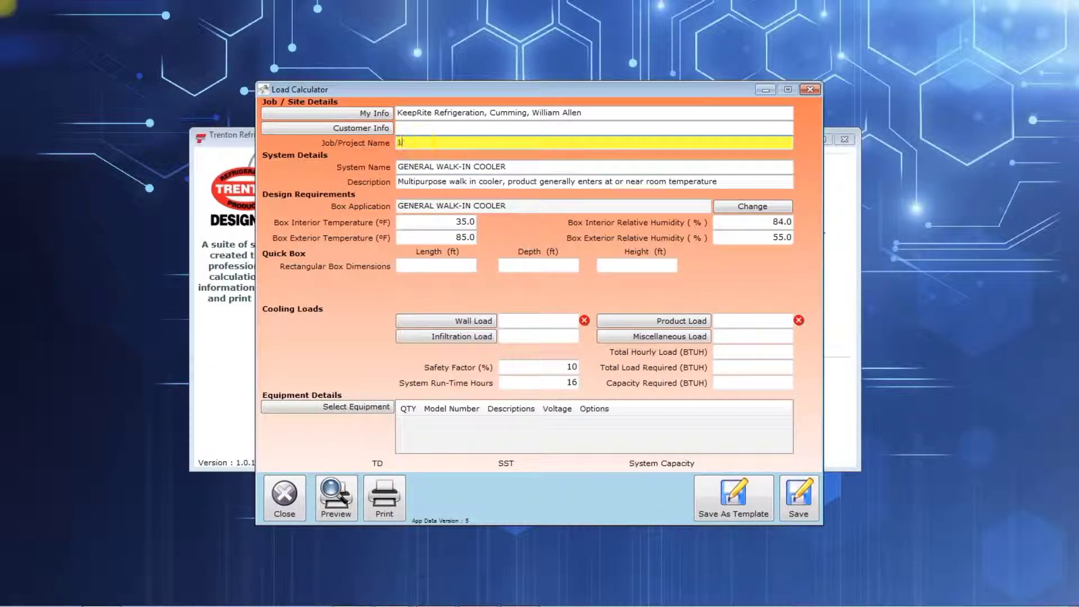
{"action": "type", "text": "23456"}
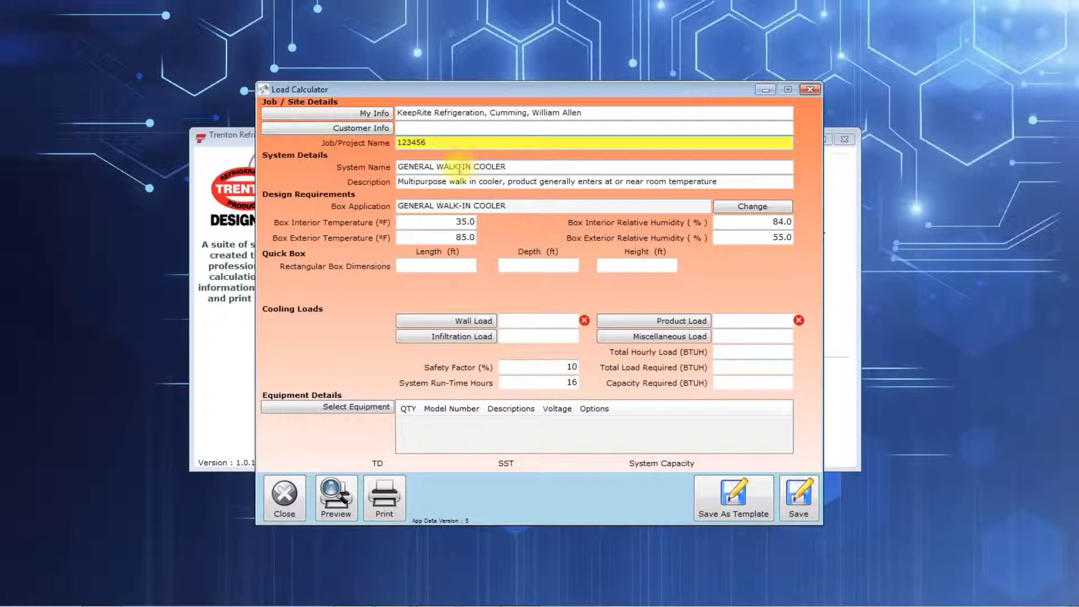
Step: Review the system name, the box interior temperature, and the interior and exterior relative humidity
{"action": "left_click", "coordinate": [428, 168]}
{"action": "left_click_drag", "start_coordinate": [398, 167], "coordinate": [610, 177]}
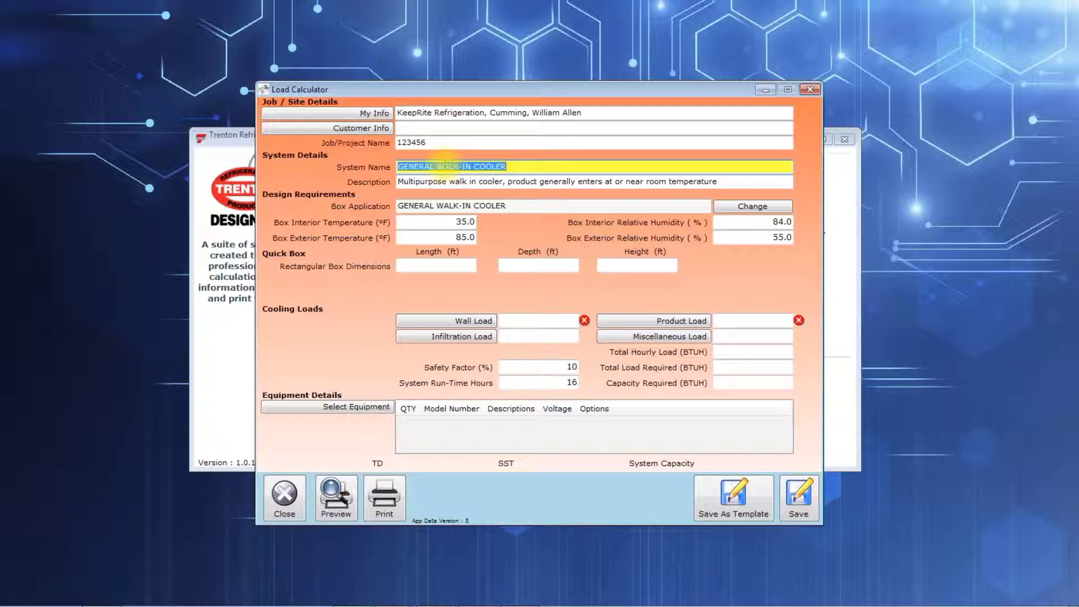
{"action": "left_click_drag", "start_coordinate": [445, 222], "coordinate": [520, 231]}
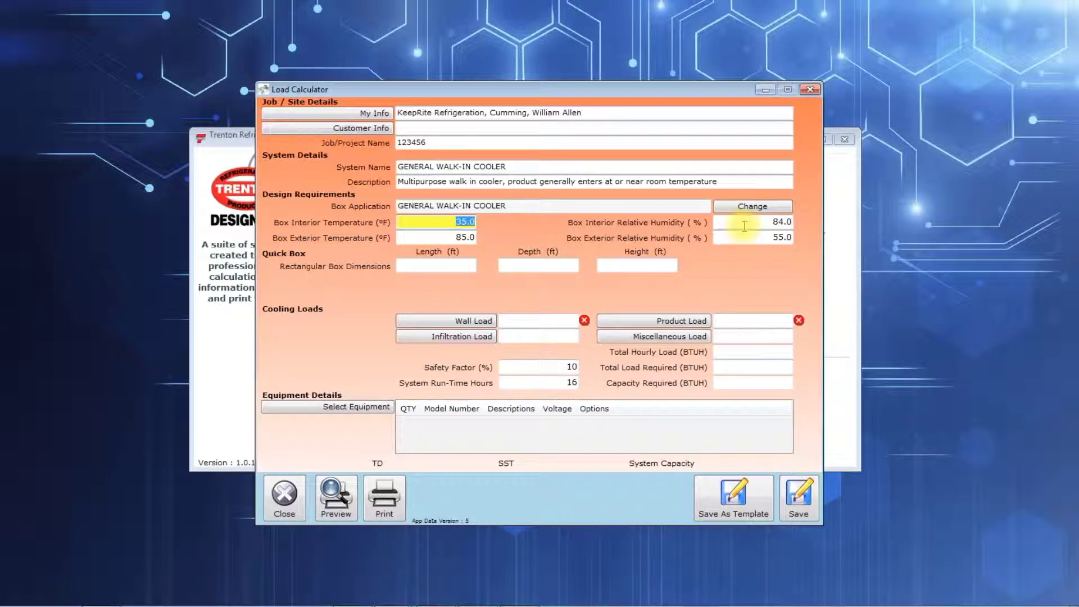
{"action": "left_click", "coordinate": [762, 222]}
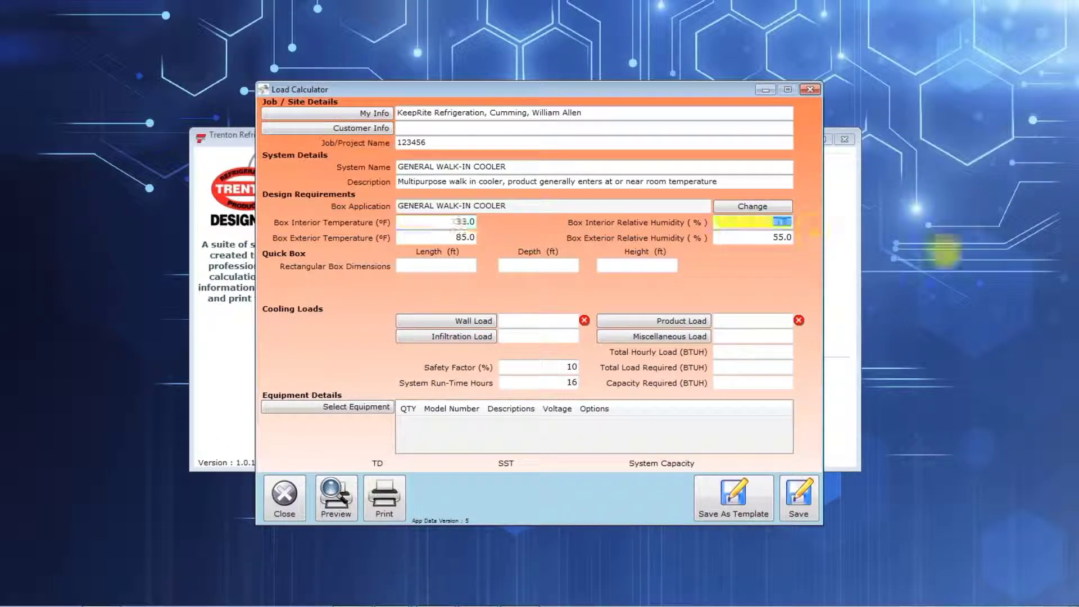
{"action": "left_click", "coordinate": [754, 238]}
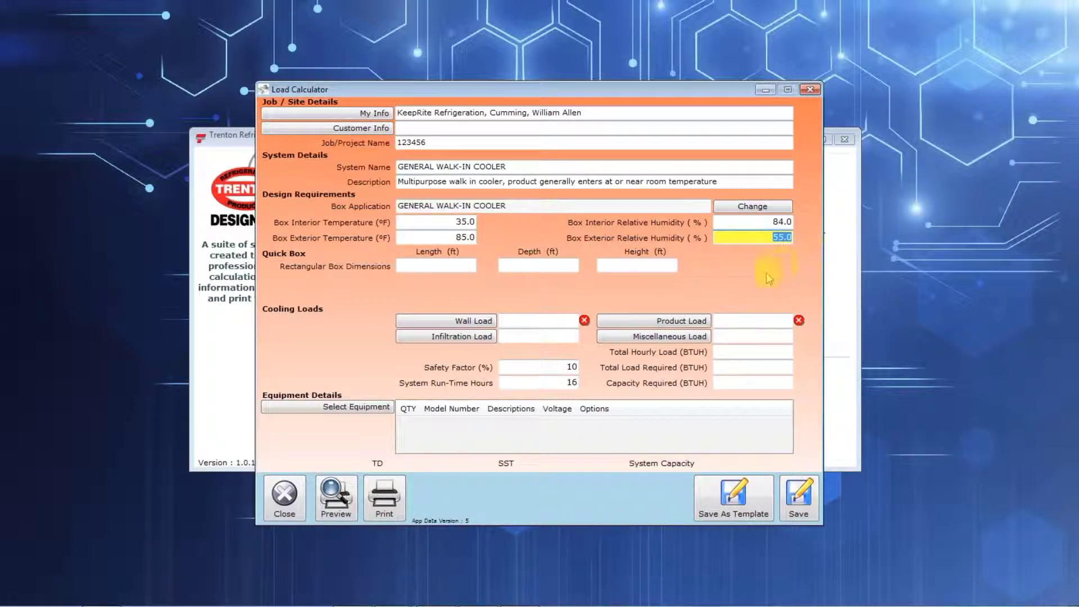
Step: Set the rectangular box dimensions to 10 ft length, 10 ft depth and 10 ft height, with the floor type On Grade
{"action": "left_click", "coordinate": [460, 268]}
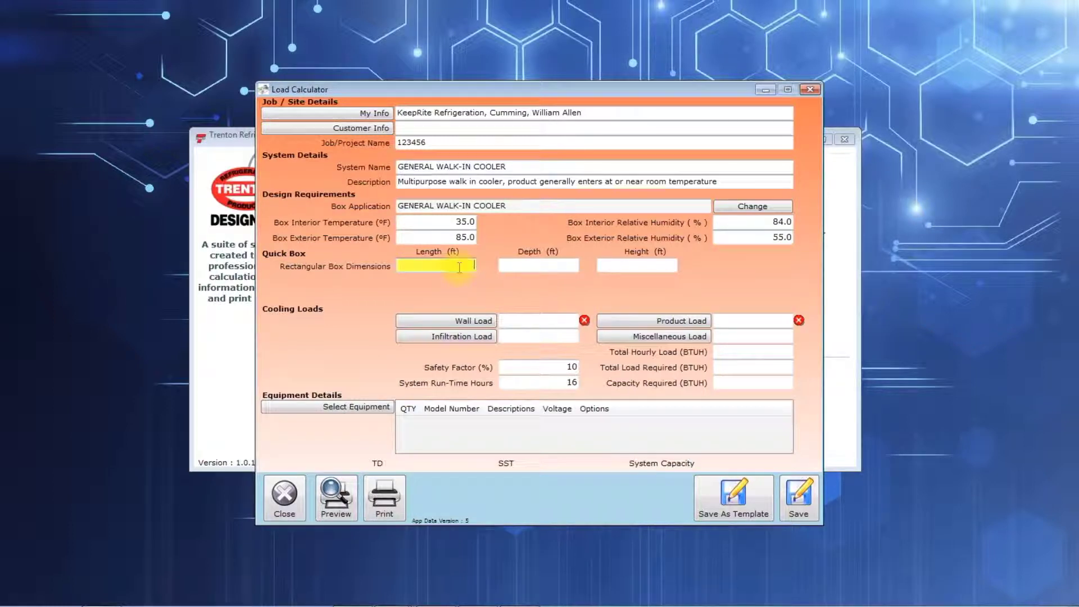
{"action": "type", "text": "10"}
{"action": "left_click", "coordinate": [536, 264]}
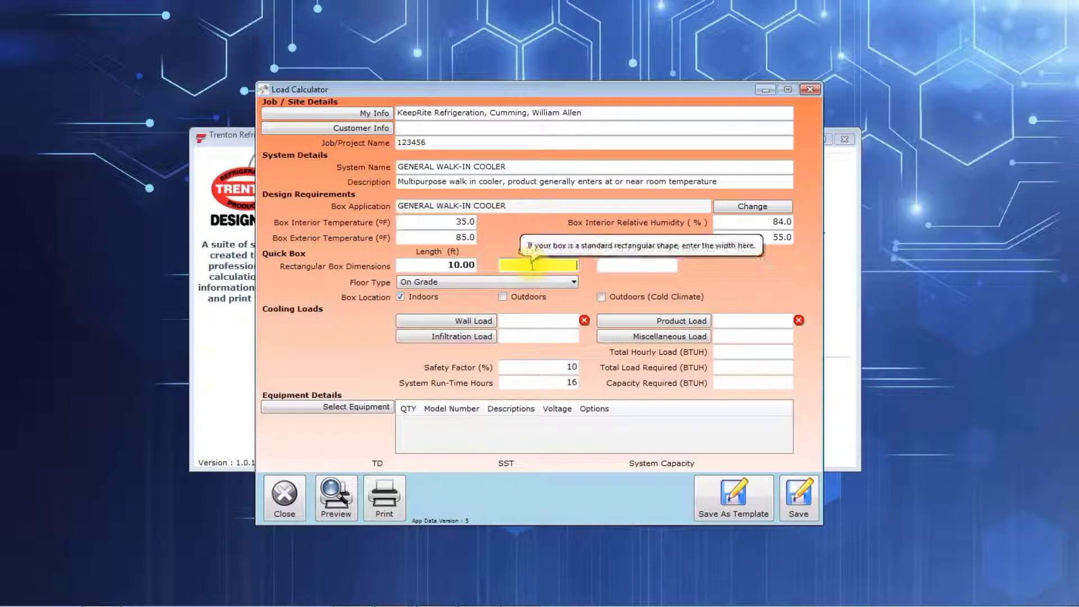
{"action": "type", "text": "10"}
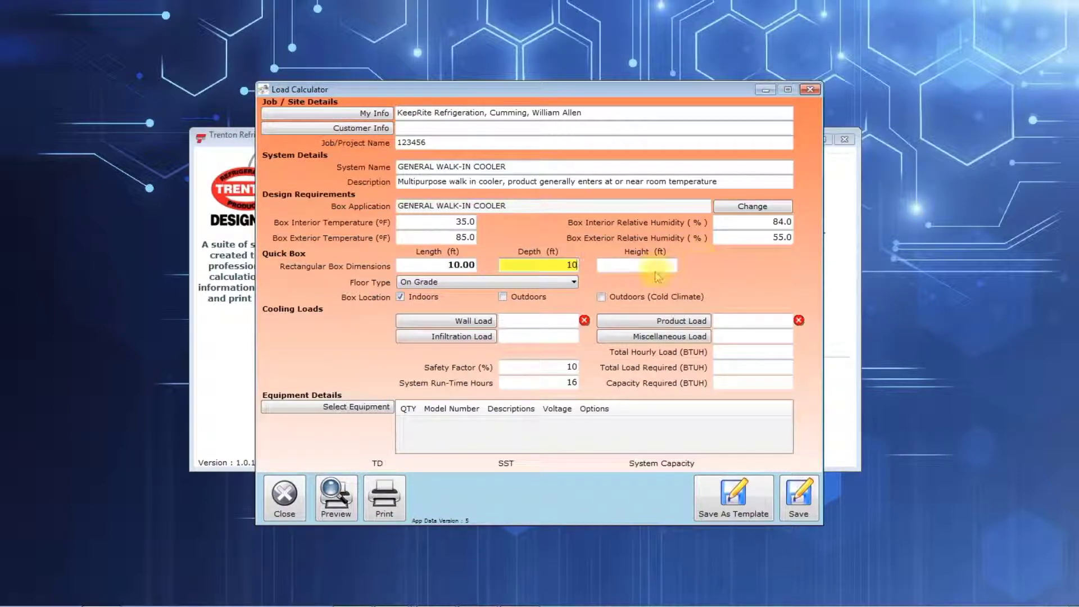
{"action": "left_click", "coordinate": [652, 265]}
{"action": "type", "text": "10"}
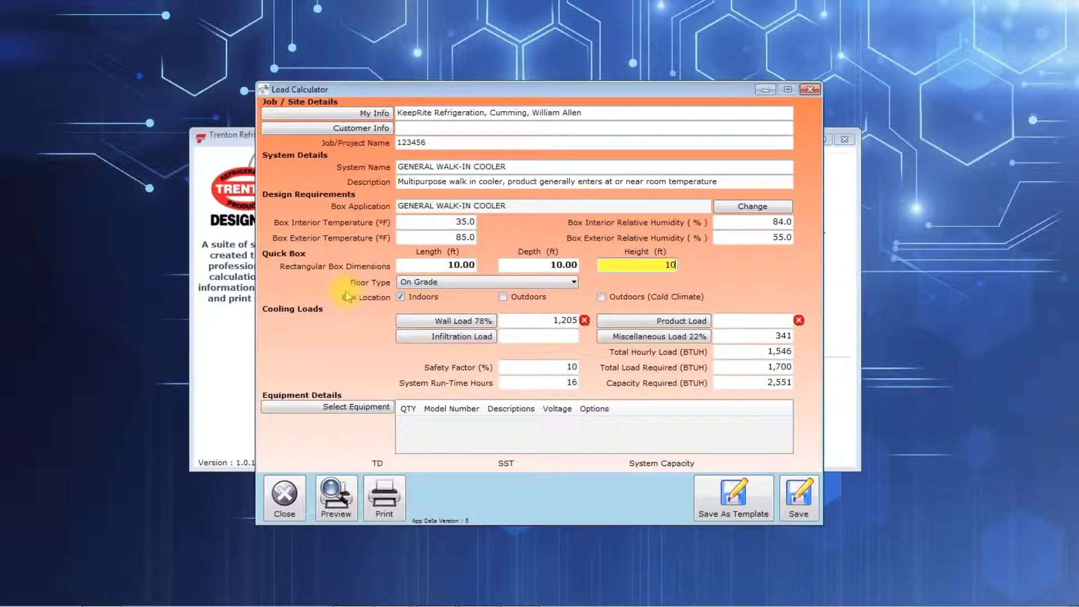
{"action": "left_click", "coordinate": [574, 284]}
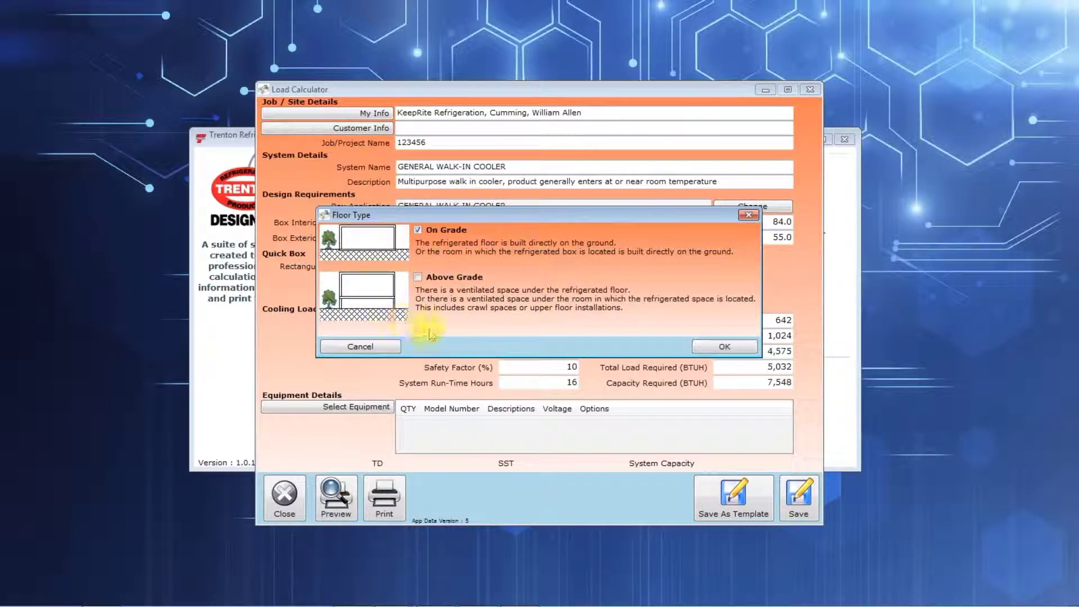
{"action": "left_click", "coordinate": [725, 346]}
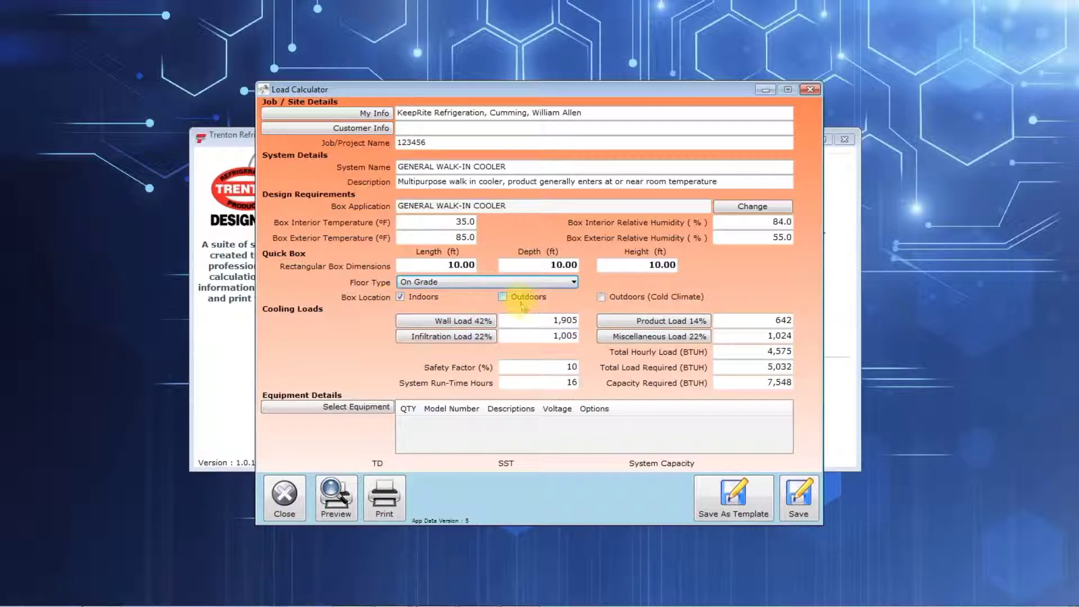
Step: Compare the required capacity for the Indoors and Outdoors box locations, returning the location to Indoors
{"action": "left_click", "coordinate": [731, 386]}
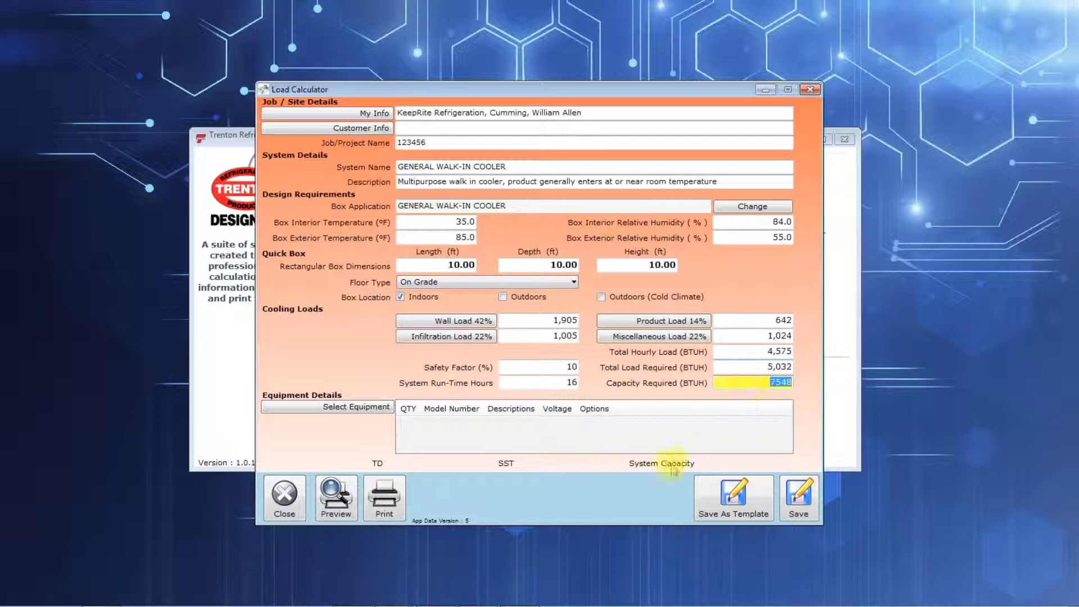
{"action": "left_click", "coordinate": [504, 298]}
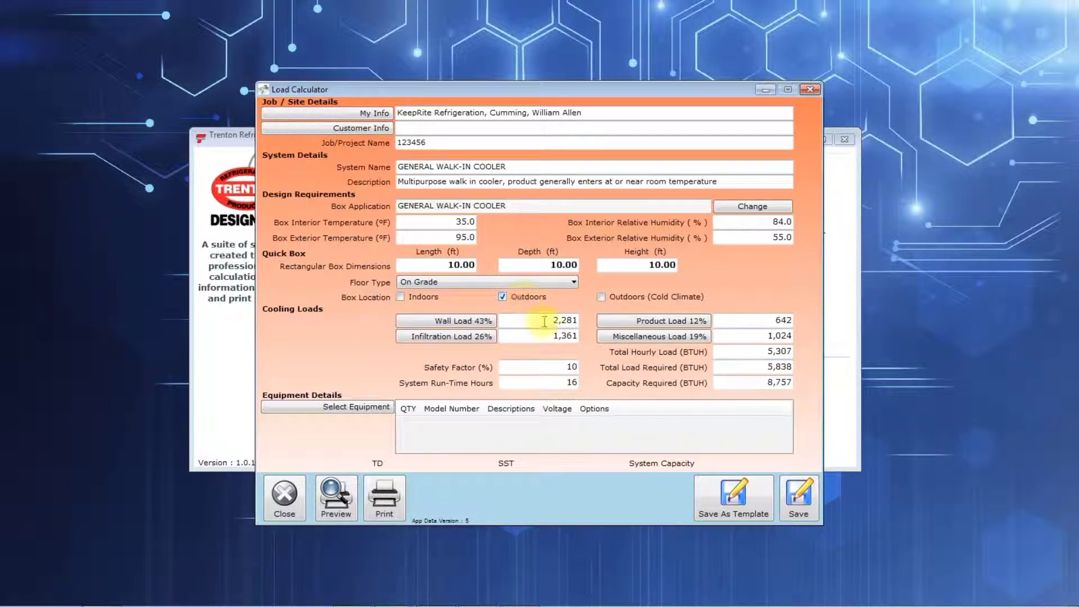
{"action": "left_click", "coordinate": [742, 384]}
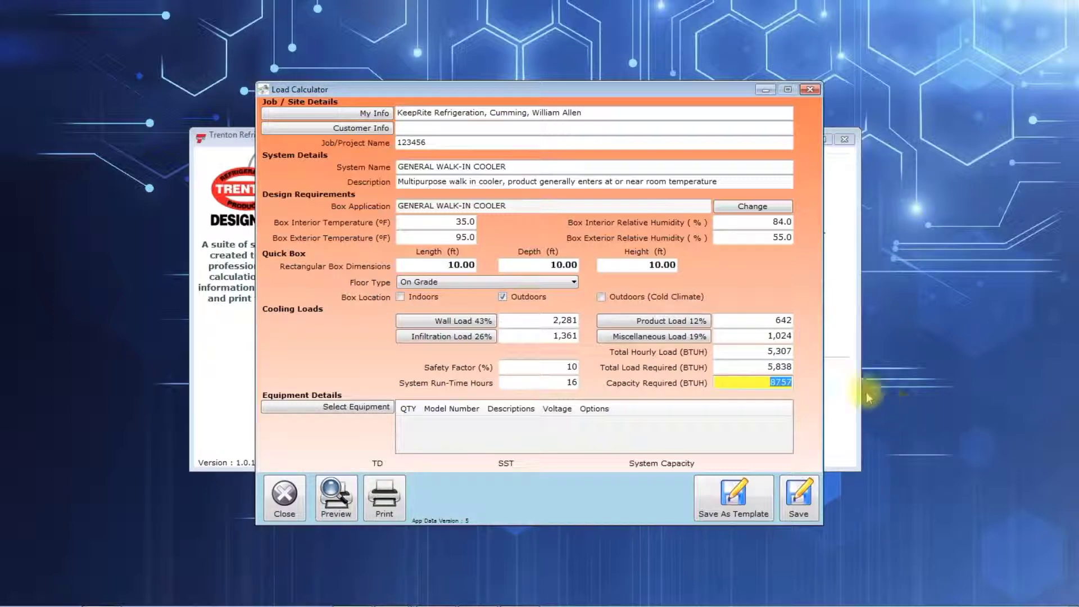
{"action": "left_click", "coordinate": [423, 297]}
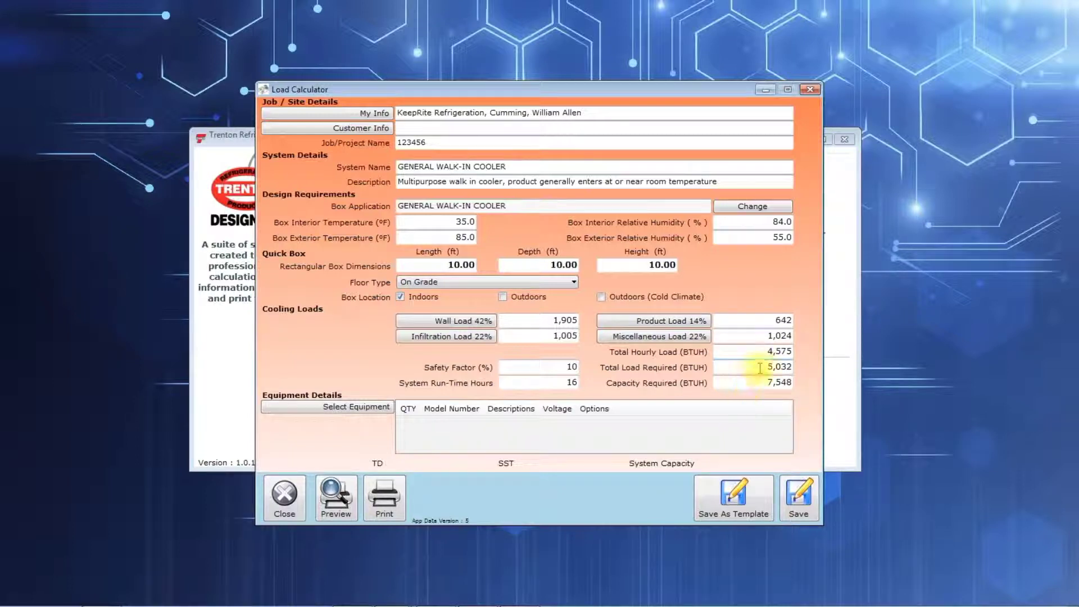
Step: Examine how the safety factor and system run-time hours lead from total hourly load to total load and capacity required
{"action": "left_click", "coordinate": [755, 351]}
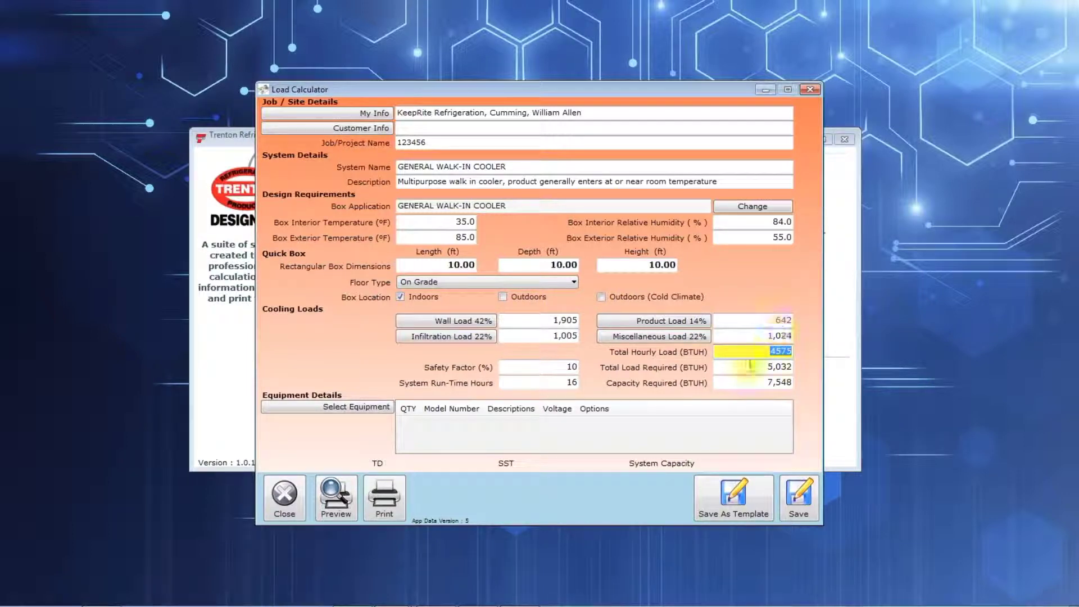
{"action": "left_click", "coordinate": [776, 368]}
{"action": "left_click", "coordinate": [753, 352]}
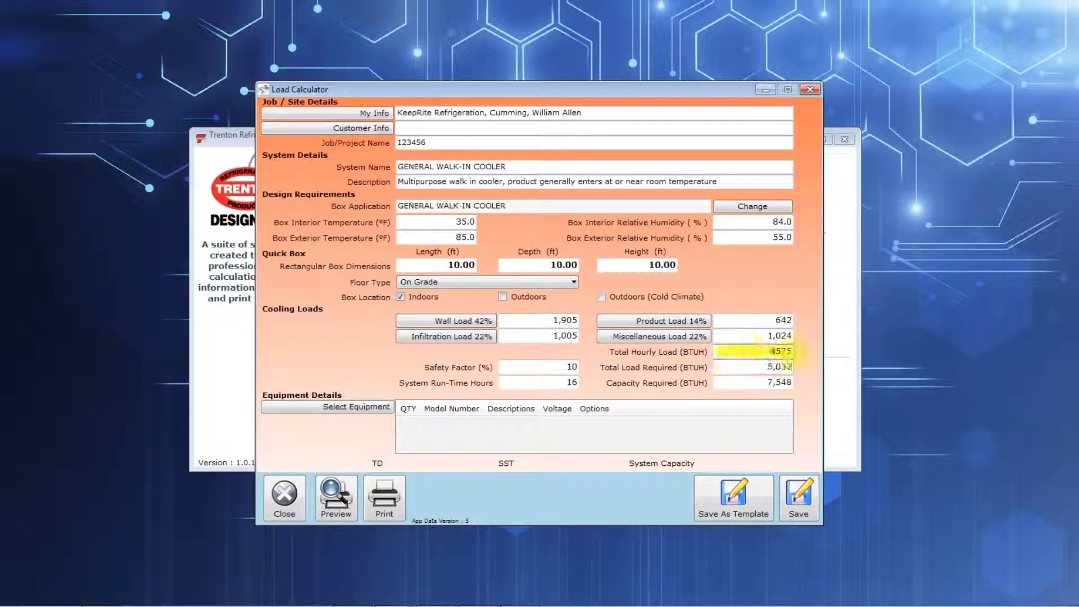
{"action": "left_click", "coordinate": [539, 366]}
{"action": "left_click", "coordinate": [741, 366]}
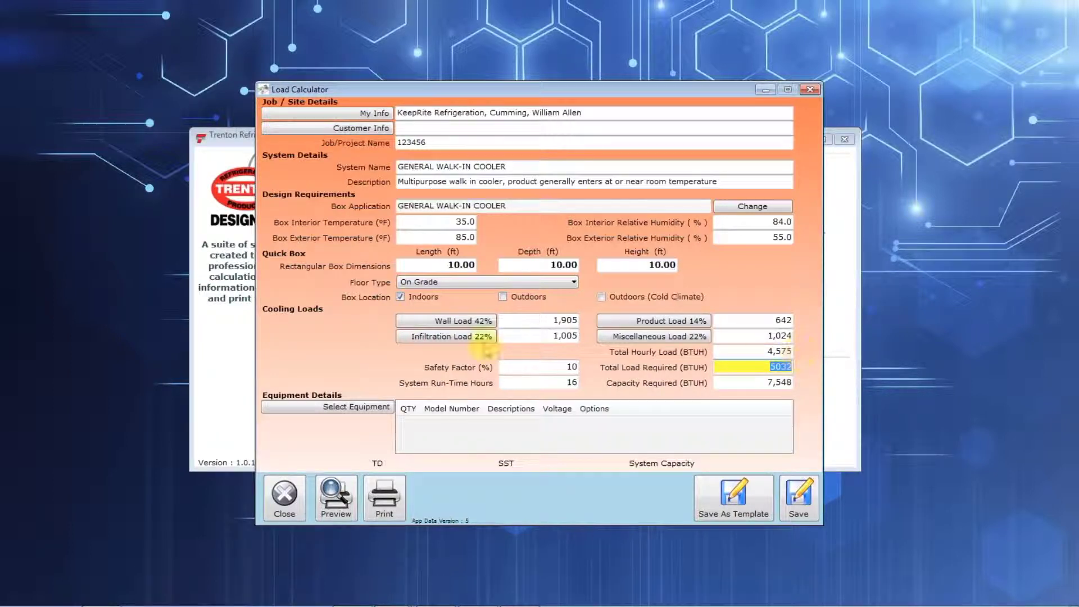
{"action": "left_click", "coordinate": [542, 383]}
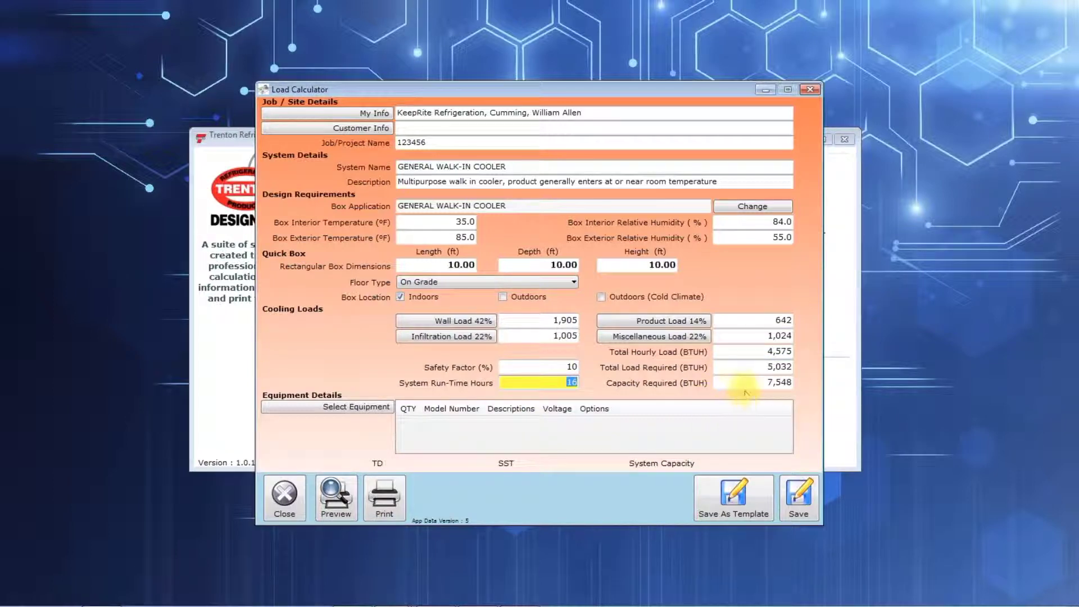
{"action": "left_click", "coordinate": [752, 369]}
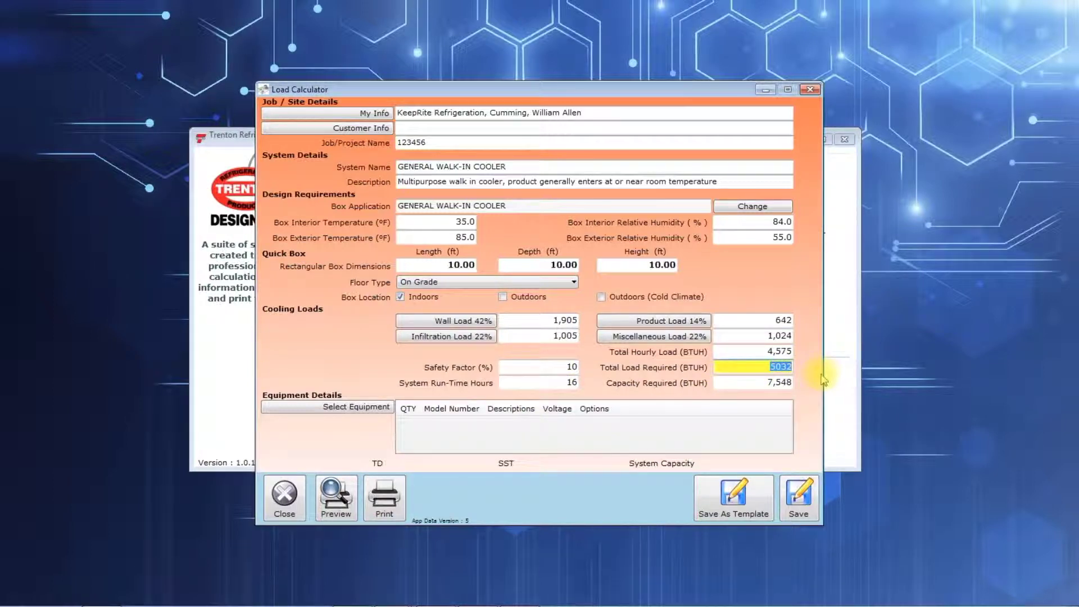
{"action": "left_click", "coordinate": [745, 384]}
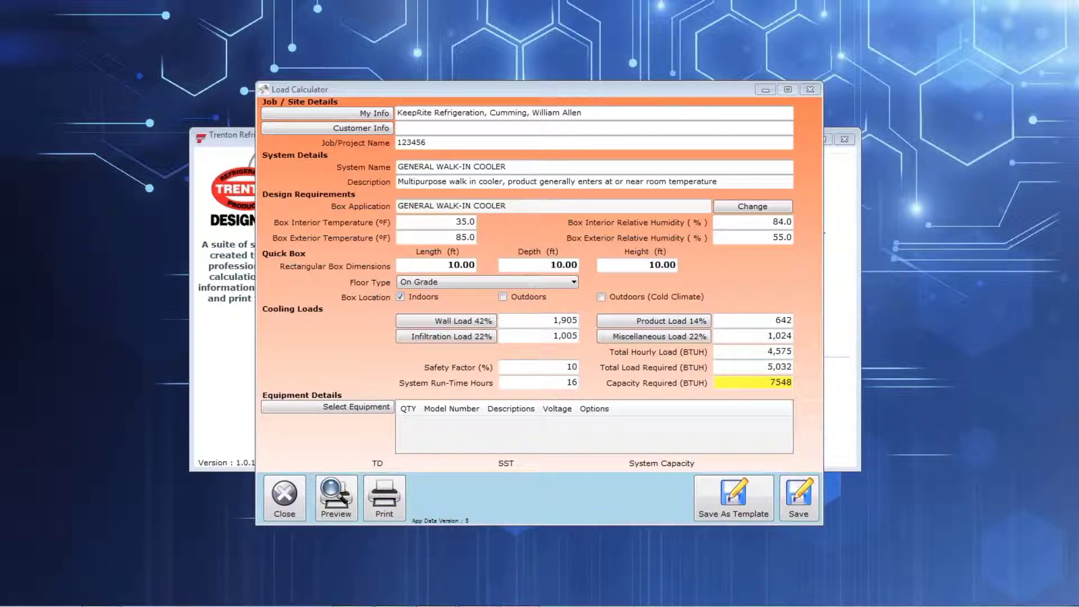
Step: Print all pages of the load calculation to the CutePDF Writer printer
{"action": "left_click", "coordinate": [389, 506]}
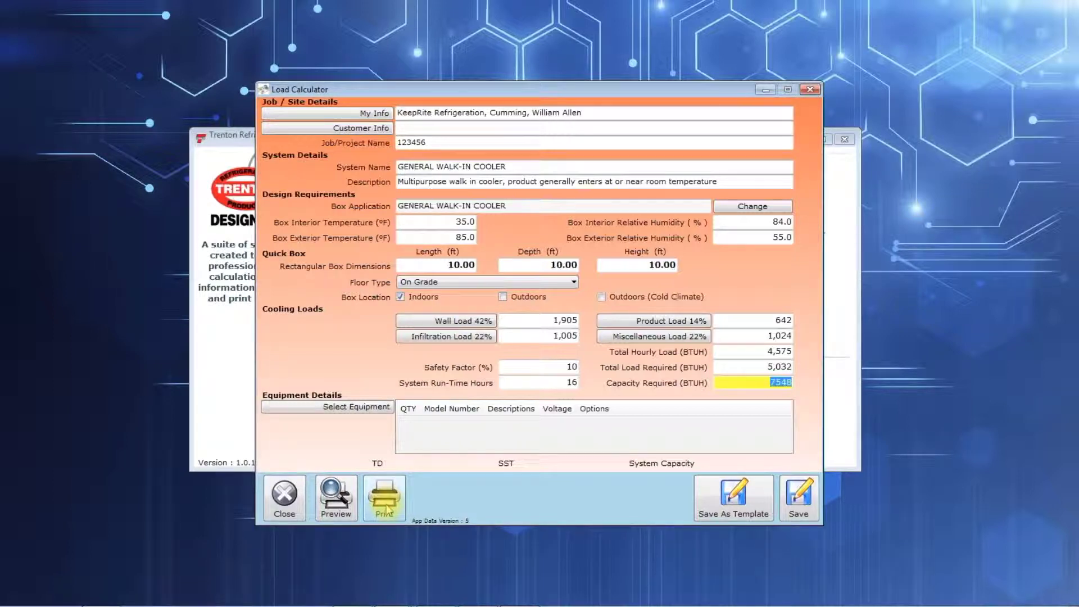
{"action": "left_click", "coordinate": [387, 509]}
{"action": "left_click_drag", "start_coordinate": [449, 201], "coordinate": [318, 210]}
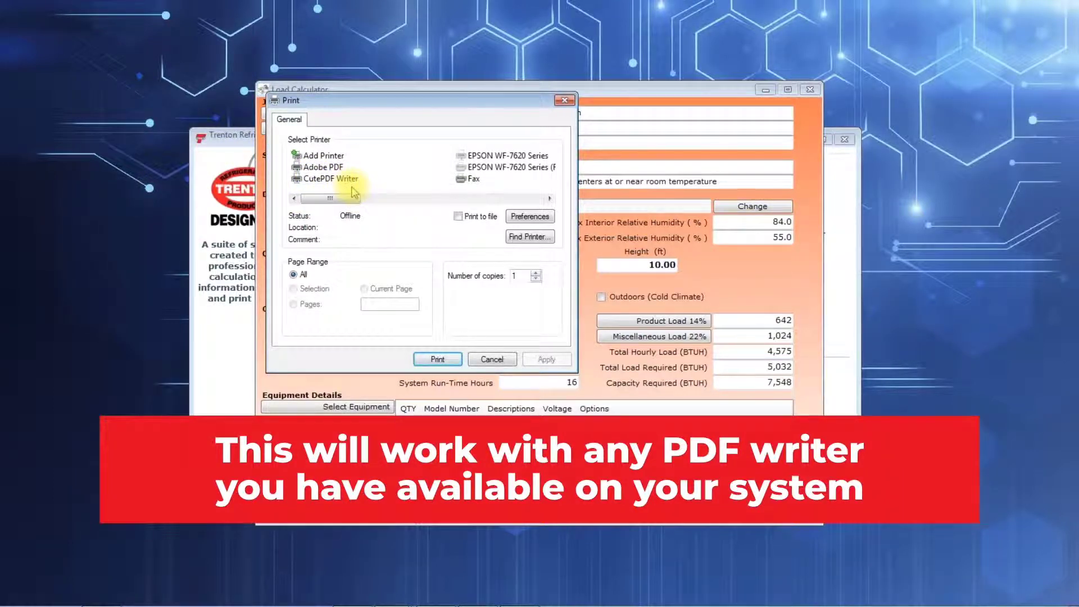
{"action": "left_click_drag", "start_coordinate": [331, 200], "coordinate": [354, 201]}
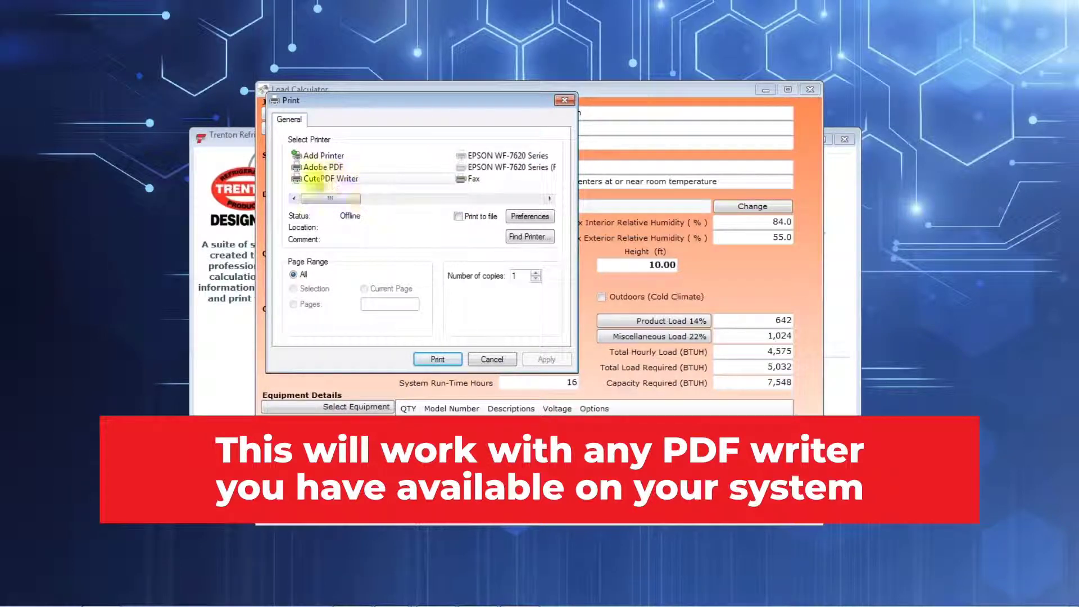
{"action": "left_click", "coordinate": [346, 180]}
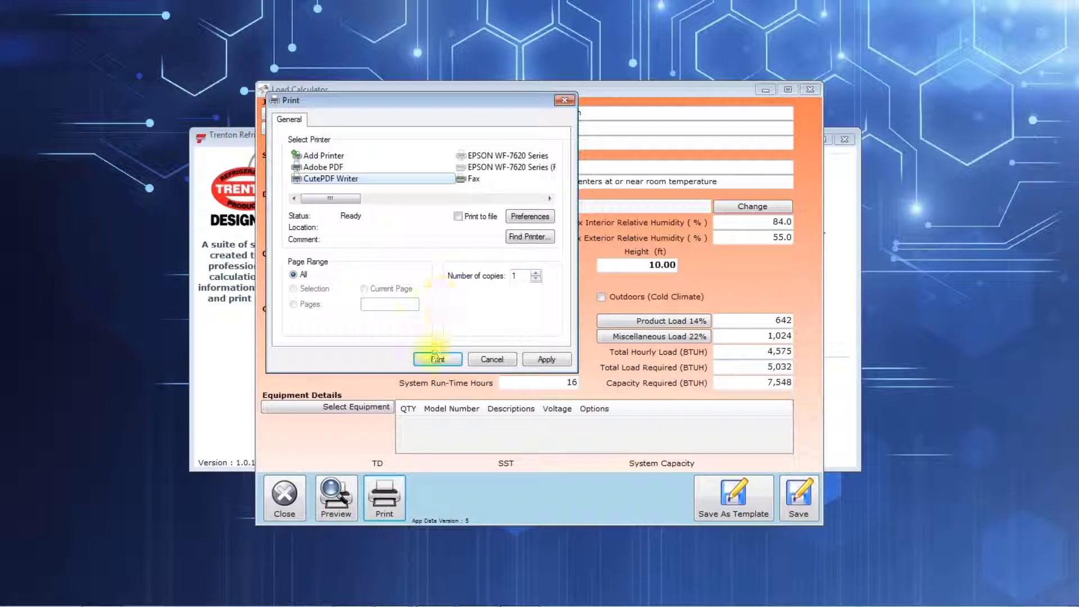
{"action": "left_click", "coordinate": [436, 358]}
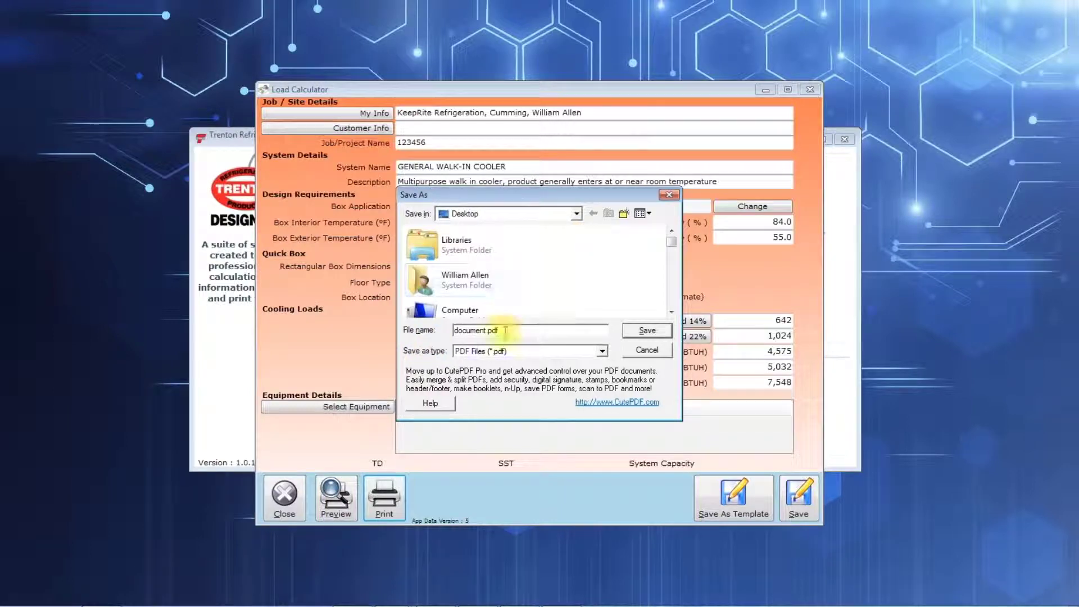
Step: Save the printed load calculation to the desktop as 123456.pdf
{"action": "double_click", "coordinate": [477, 331]}
{"action": "type", "text": "123456"}
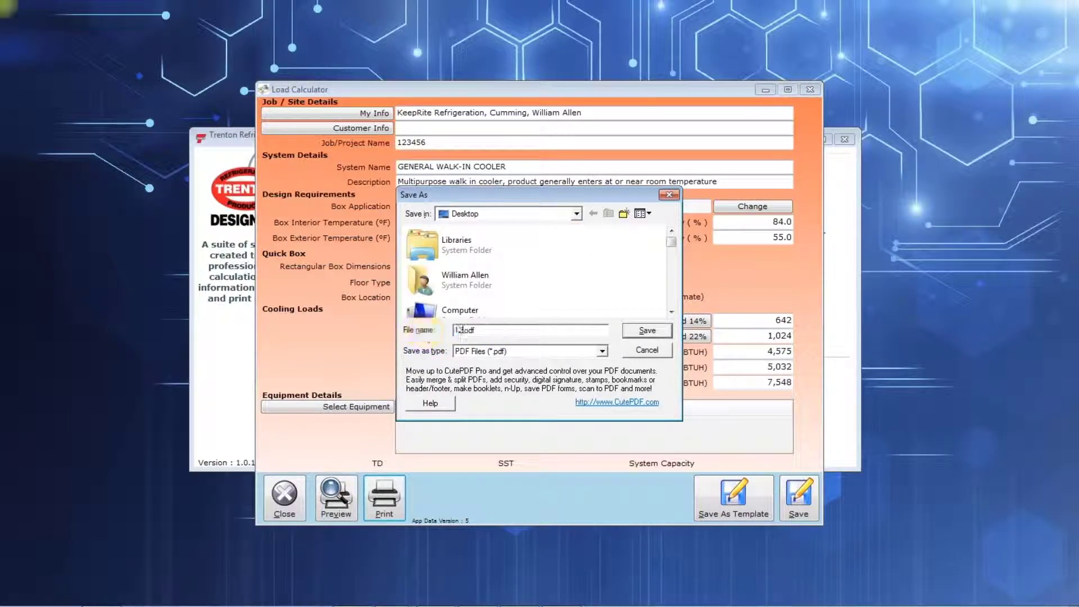
{"action": "type", "text": "6"}
{"action": "left_click", "coordinate": [646, 331]}
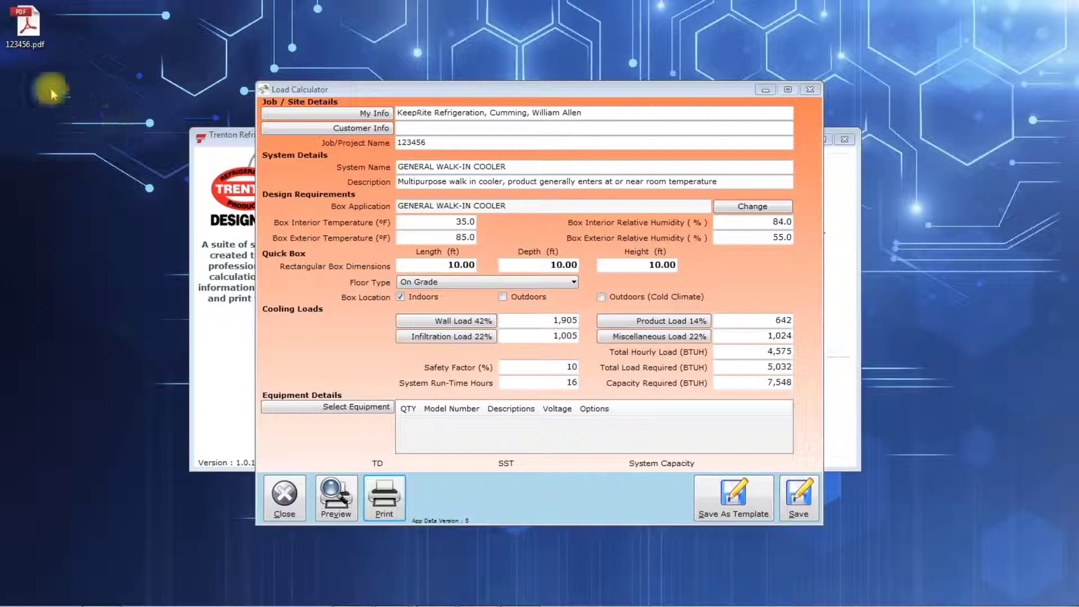
Step: Open 123456.pdf from the desktop in Adobe Acrobat, review the report from cooling requirements through system balance, and close it
{"action": "left_click", "coordinate": [32, 48]}
{"action": "double_click", "coordinate": [32, 46]}
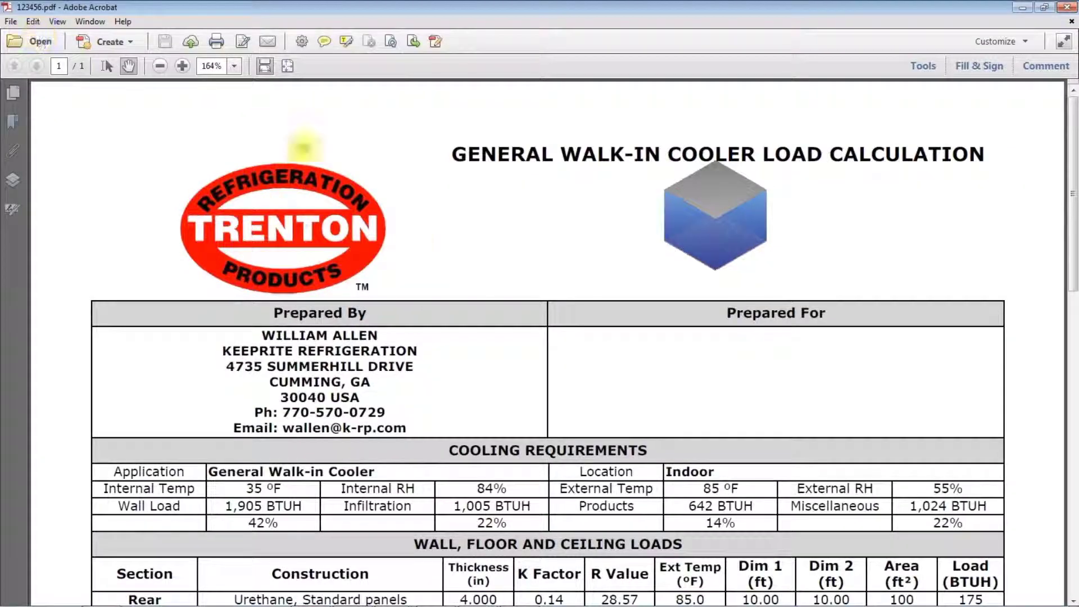
{"action": "scroll", "coordinate": [393, 360], "scroll_direction": "down", "scroll_amount": 1}
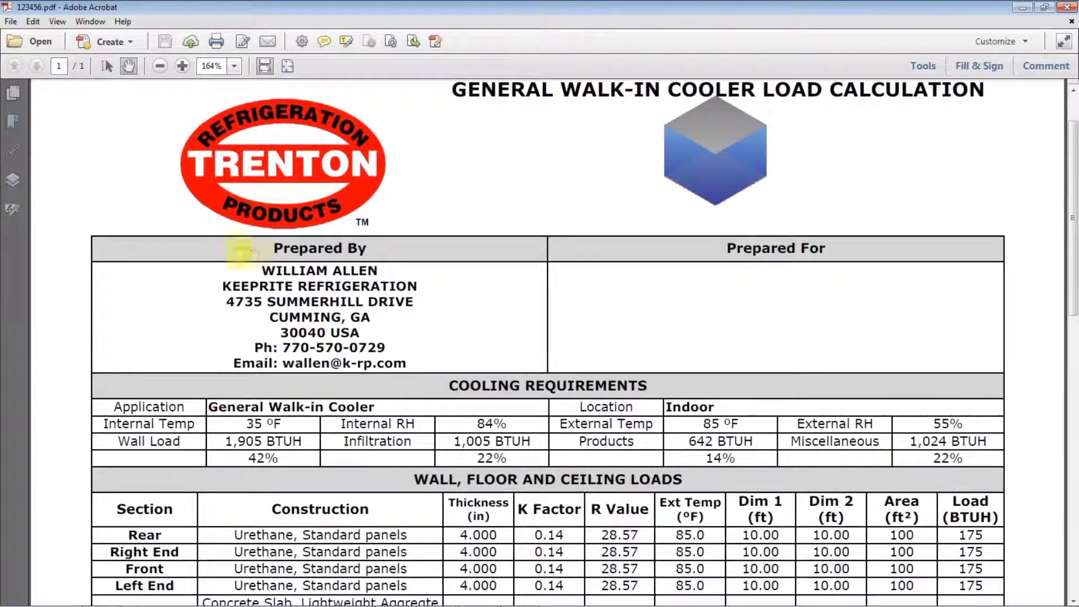
{"action": "scroll", "coordinate": [335, 357], "scroll_direction": "down", "scroll_amount": 3}
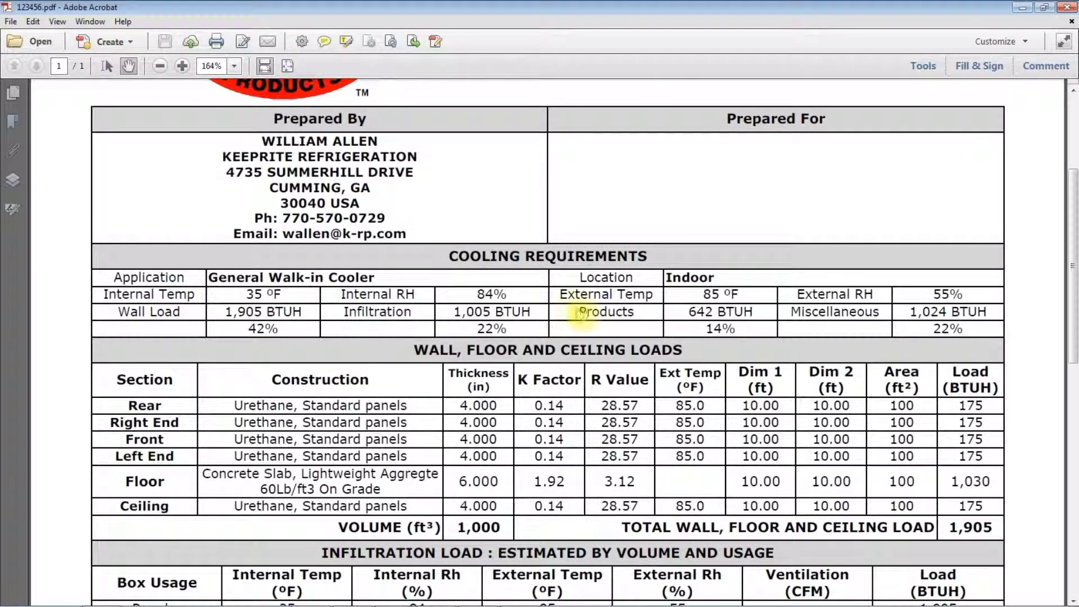
{"action": "scroll", "coordinate": [321, 419], "scroll_direction": "down", "scroll_amount": 7}
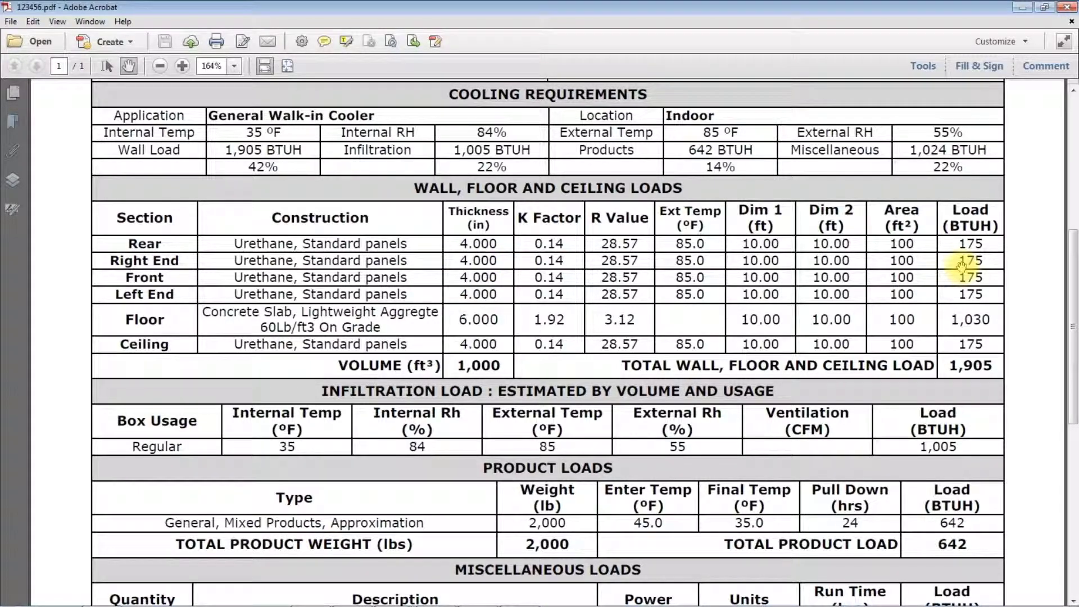
{"action": "scroll", "coordinate": [962, 268], "scroll_direction": "down", "scroll_amount": 4}
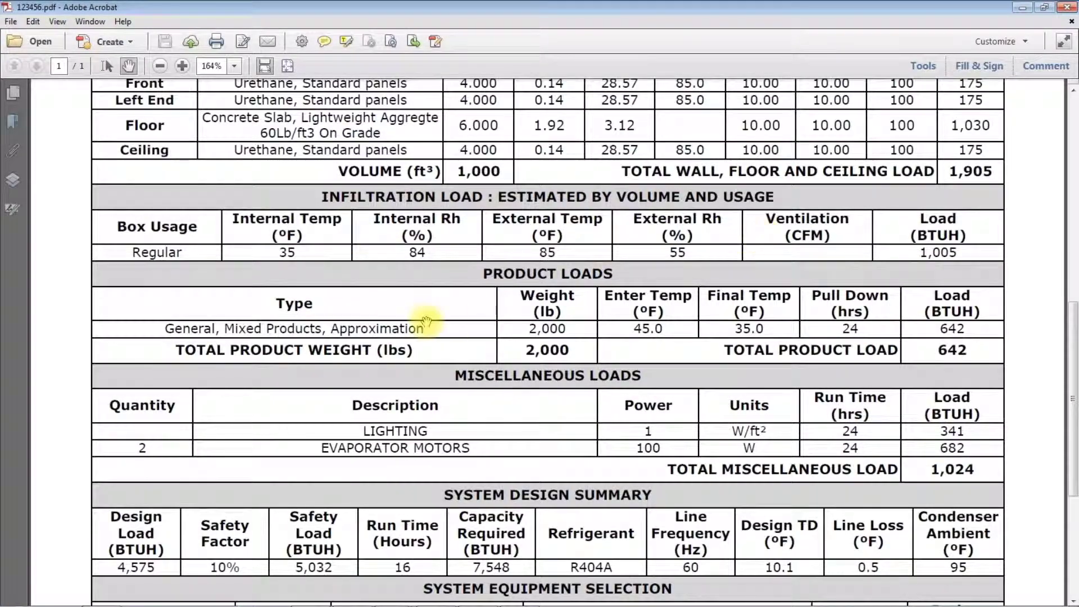
{"action": "scroll", "coordinate": [712, 328], "scroll_direction": "down", "scroll_amount": 3}
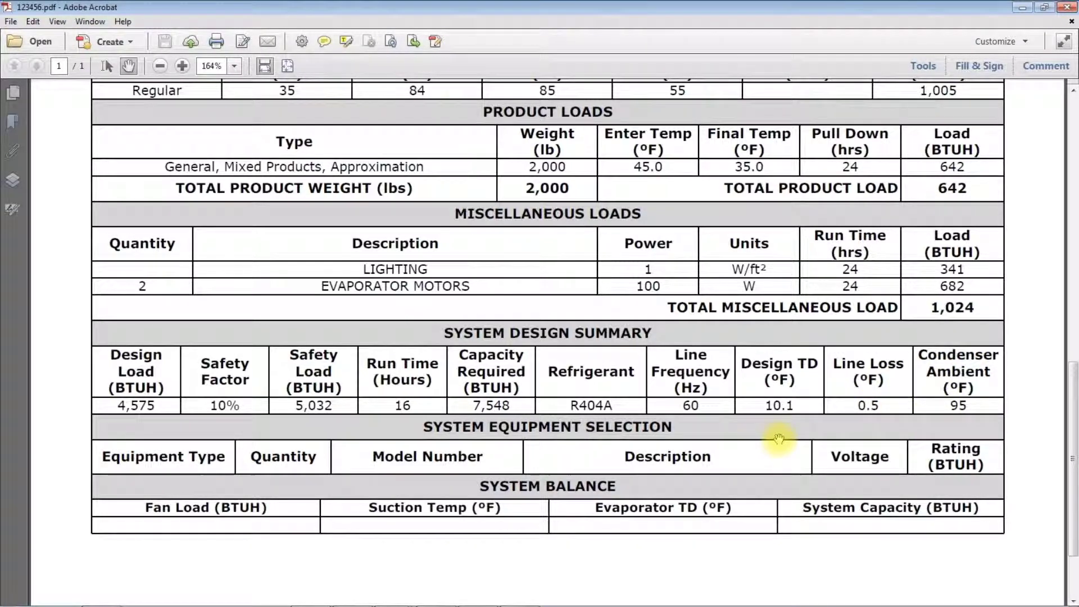
{"action": "left_click", "coordinate": [1066, 8]}
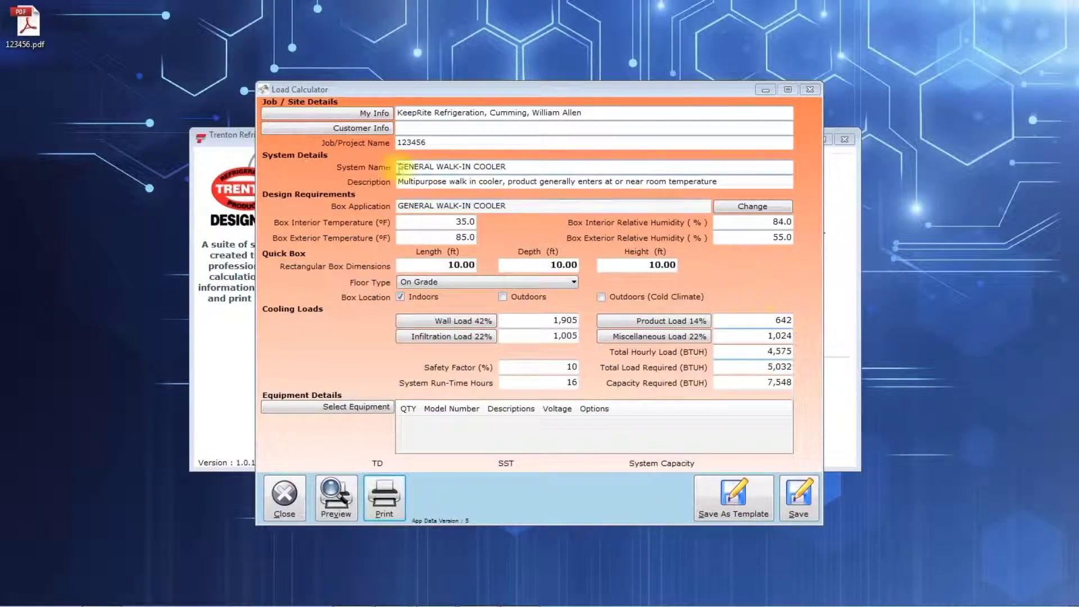